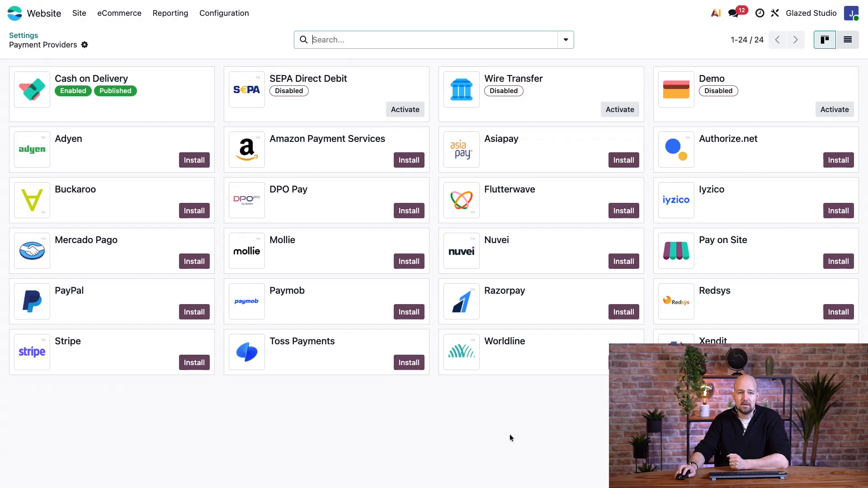
Search the payment providers for those supporting the payment method "bancontact"
left_click(368, 41)
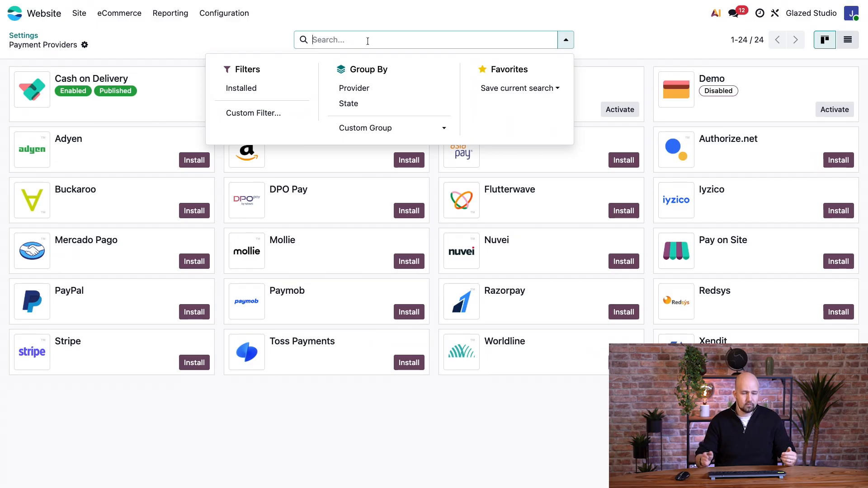
type("banc")
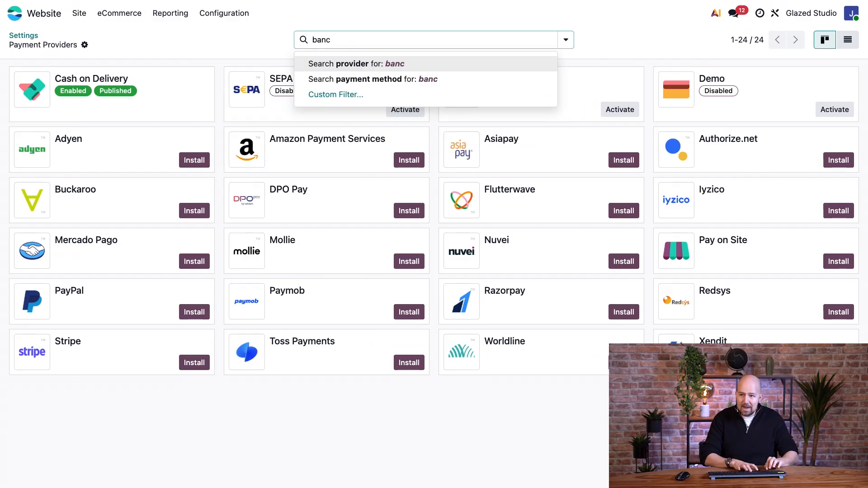
type("ontact")
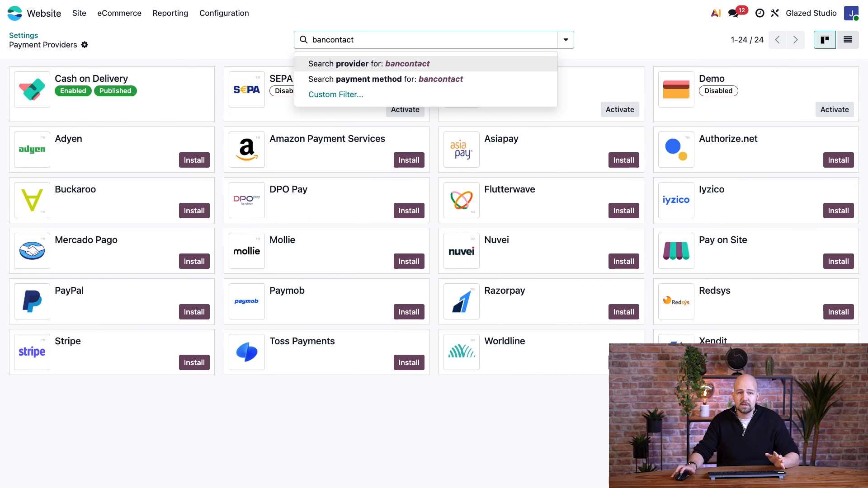
left_click(379, 81)
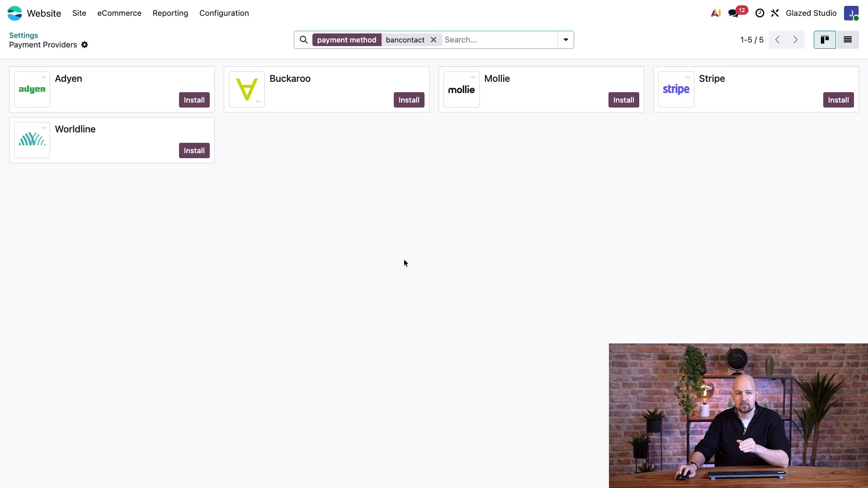
Replace the provider filter with a payment method search for "card"
left_click(460, 42)
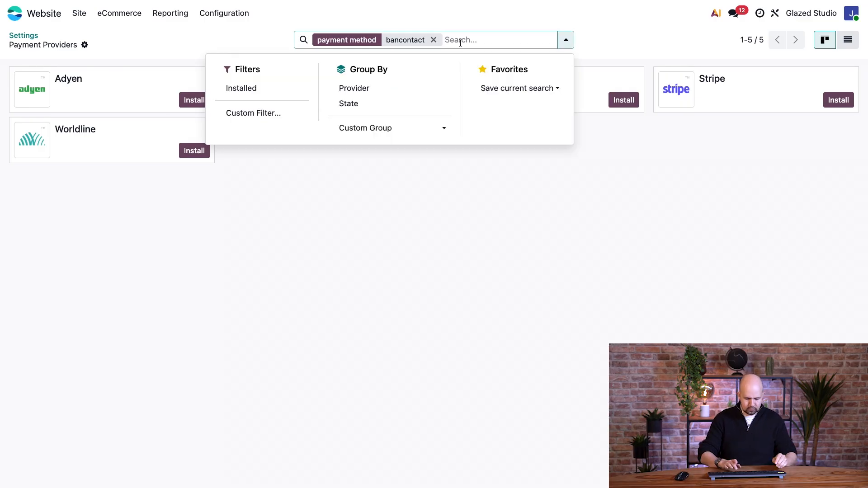
key("BackSpace")
type("card")
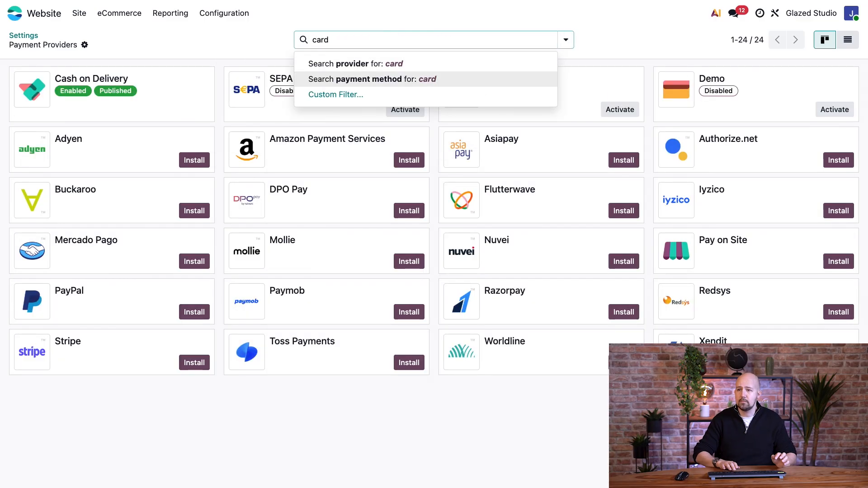
key("Return")
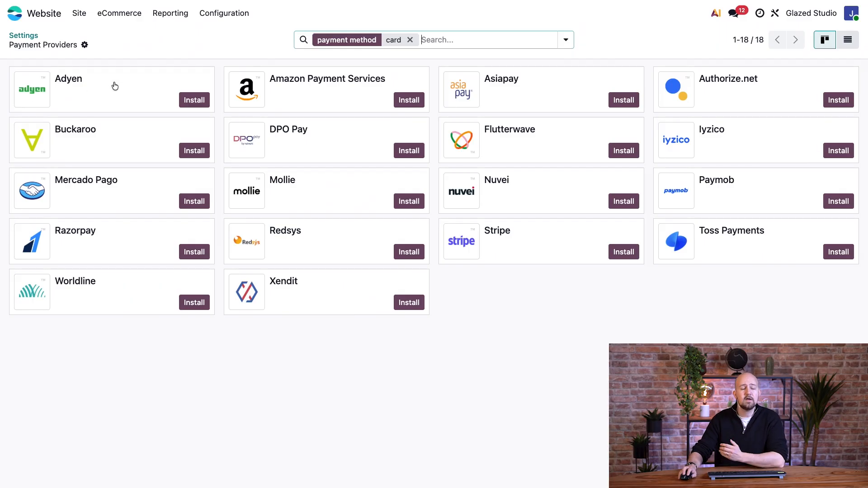
Install the Adyen payment provider, open its activation form and set its state to Test Mode
left_click(189, 104)
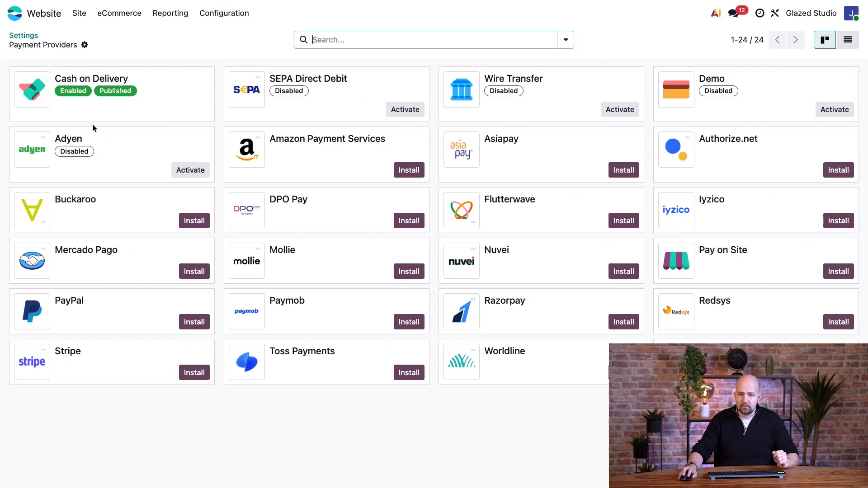
left_click(188, 171)
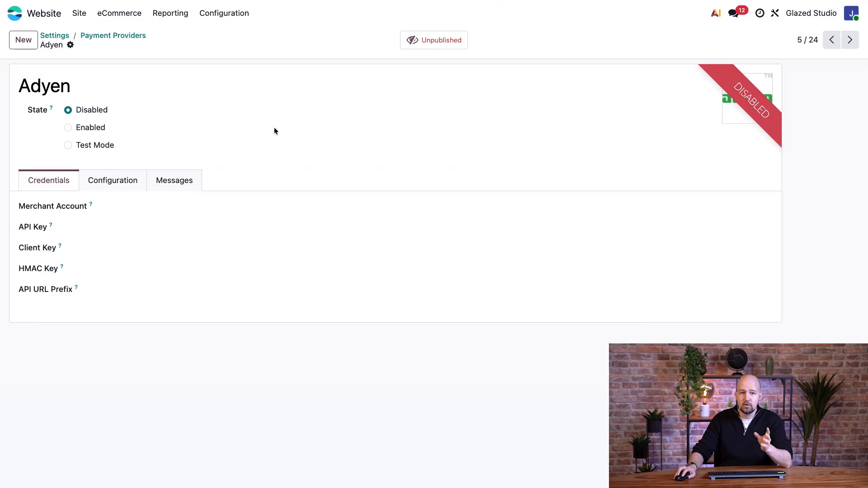
left_click(68, 145)
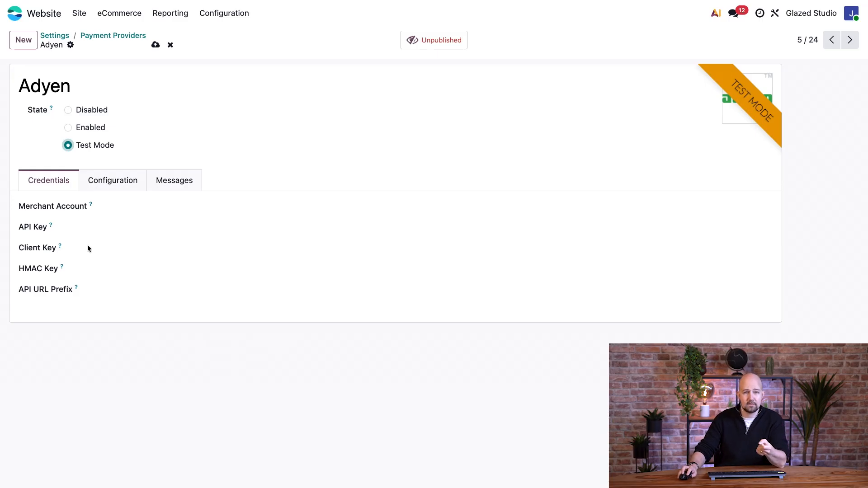
Fill in Adyen's merchant account, API key, client key, HMAC key and API URL prefix, and save the credentials
left_click(195, 208)
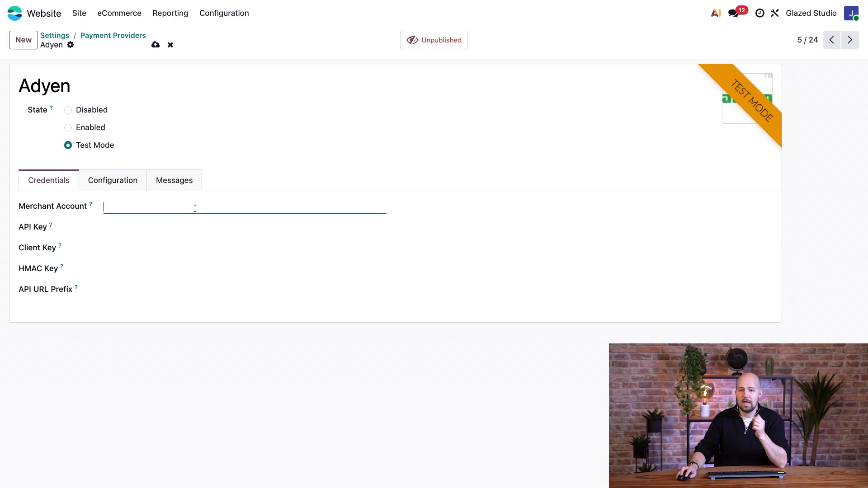
type("asdfasdfasdf")
key("Tab")
type("asdfasdfasdfa")
key("Tab")
type("asdfasdfasdfasd")
key("Tab")
type("asdfasdfas")
key("Tab")
type("asdfasdfasdfasd")
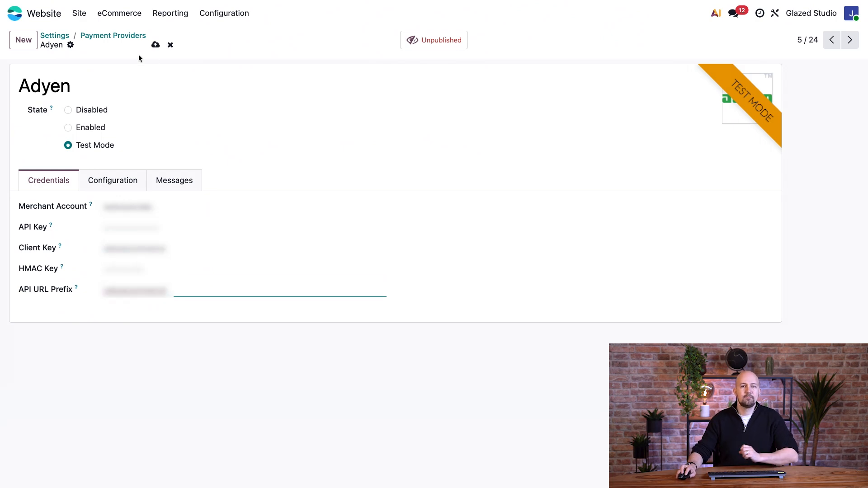
left_click(156, 45)
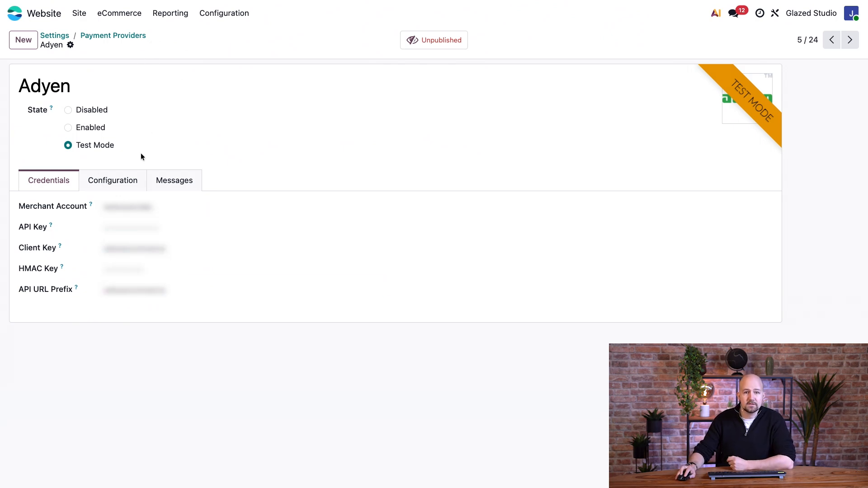
Review Adyen's configuration options and payment status messages, and publish the provider
left_click(121, 186)
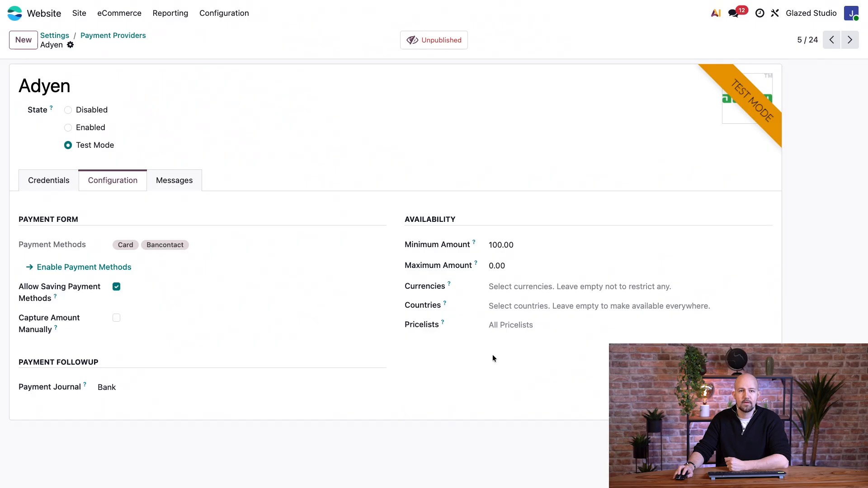
left_click(173, 177)
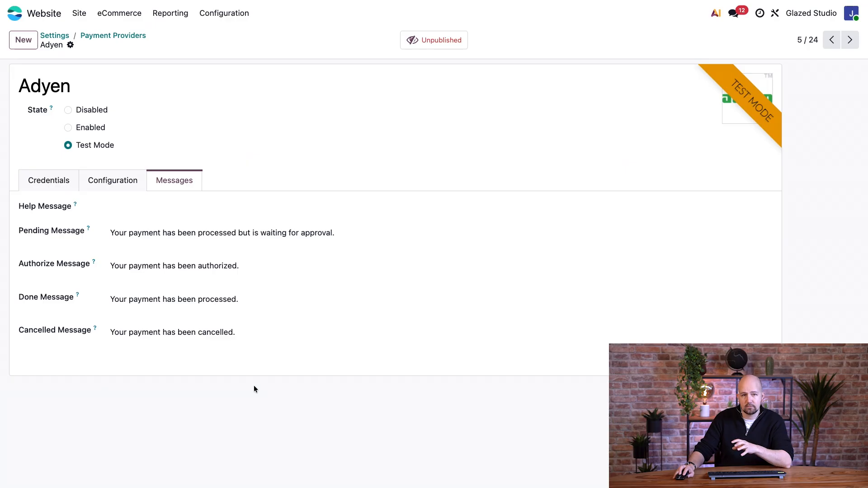
triple_click(135, 267)
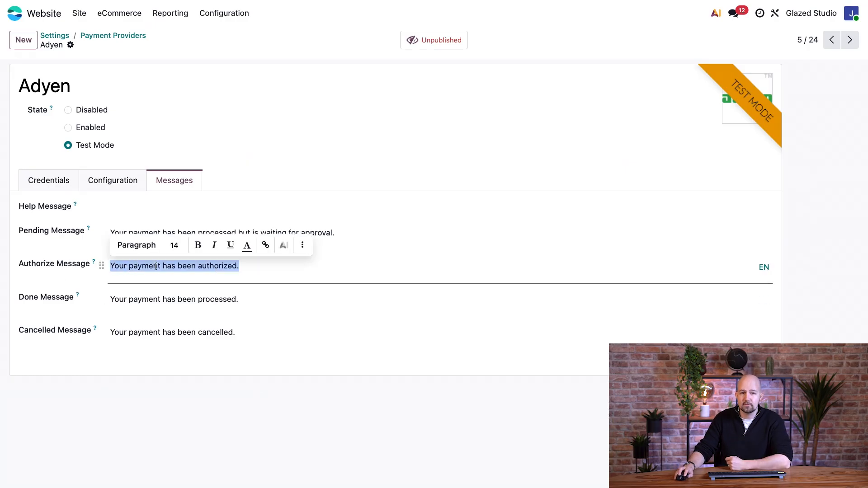
left_click(187, 425)
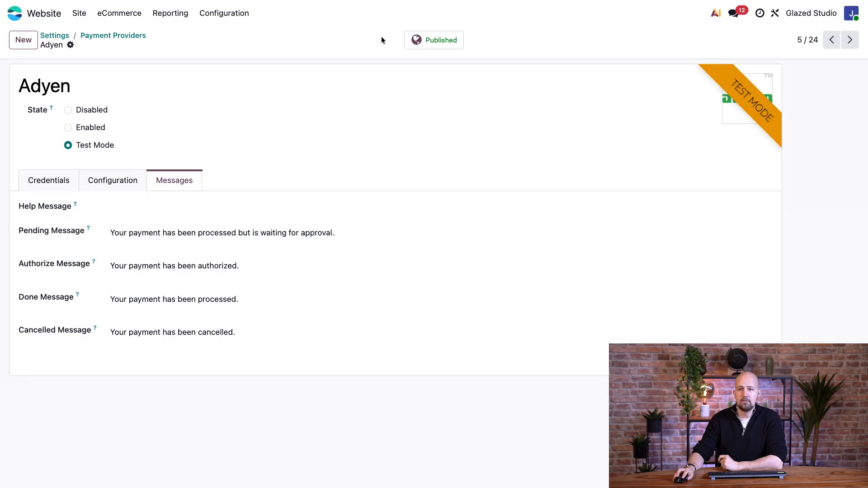
Go to the online shop and open the Mango Mug product page
left_click(131, 18)
left_click(113, 34)
scroll(343, 270, "down", 3)
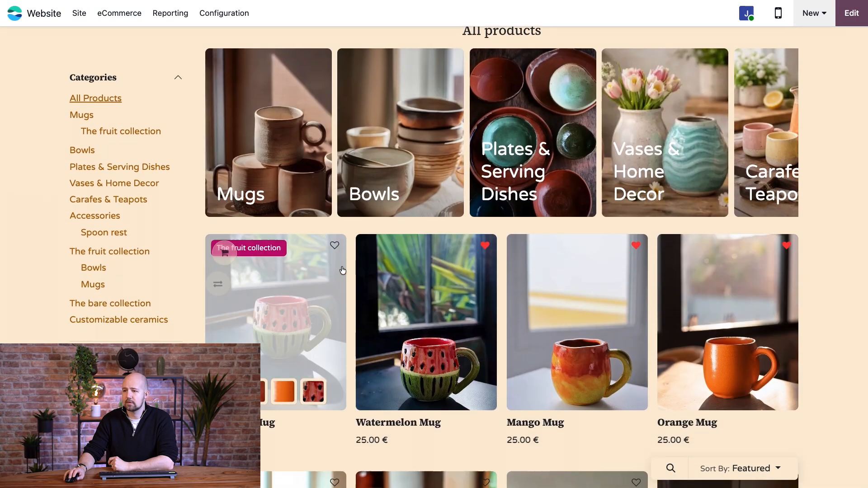
left_click(591, 301)
scroll(686, 310, "down", 5)
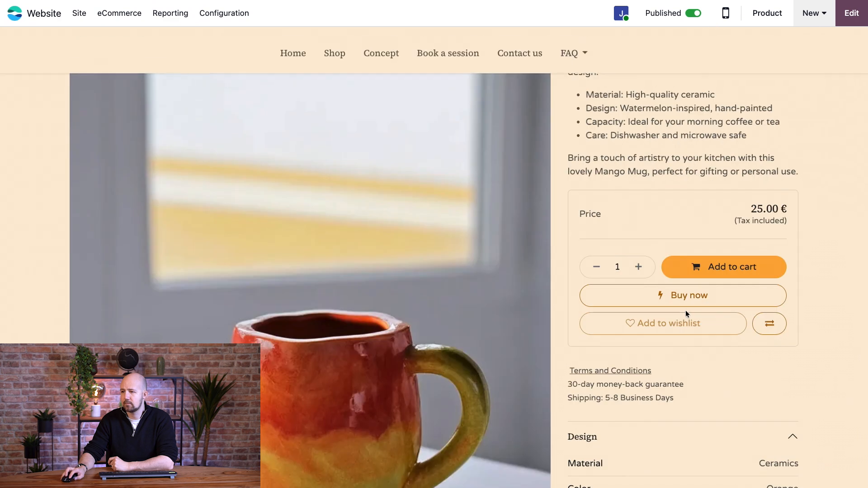
Add the Mango Mug to the cart and raise its quantity to 5 in the order summary
left_click(718, 269)
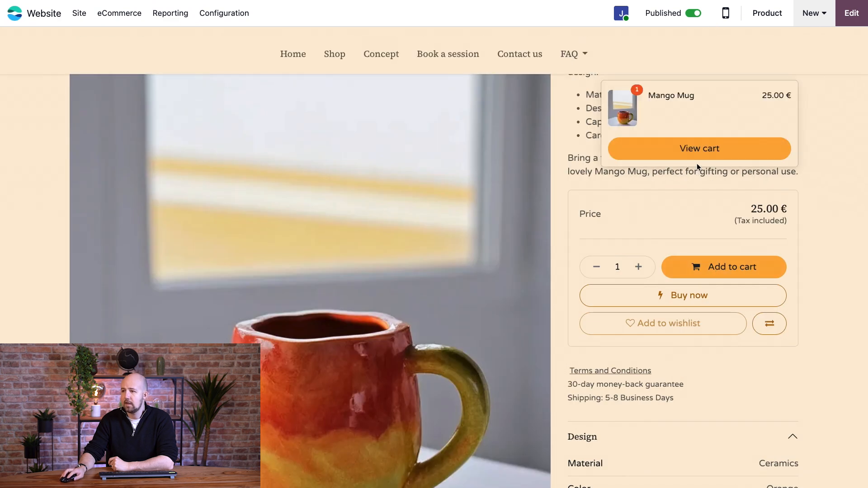
left_click(699, 150)
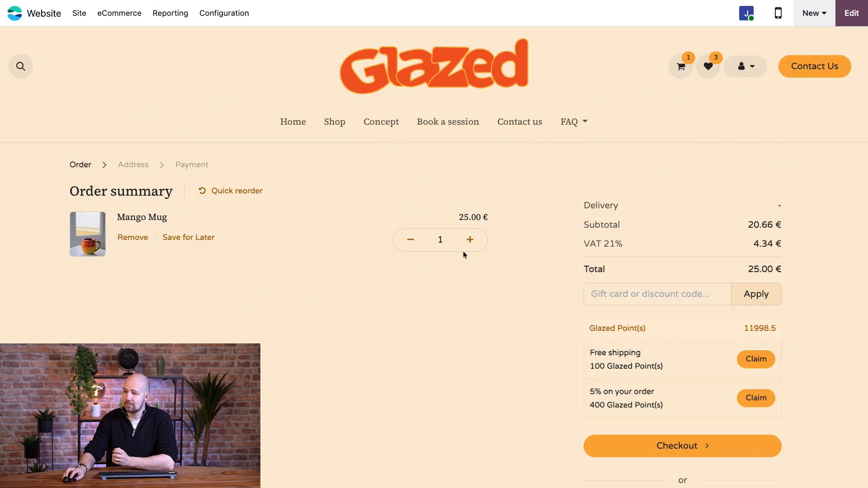
left_click(470, 241)
left_click(470, 240)
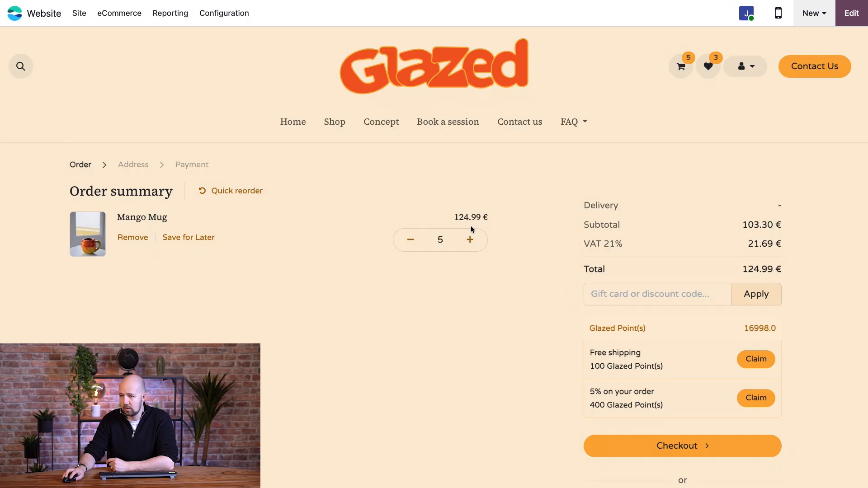
Proceed through checkout and the address stage to payment, and select Card as the payment method
scroll(560, 357, "down", 1)
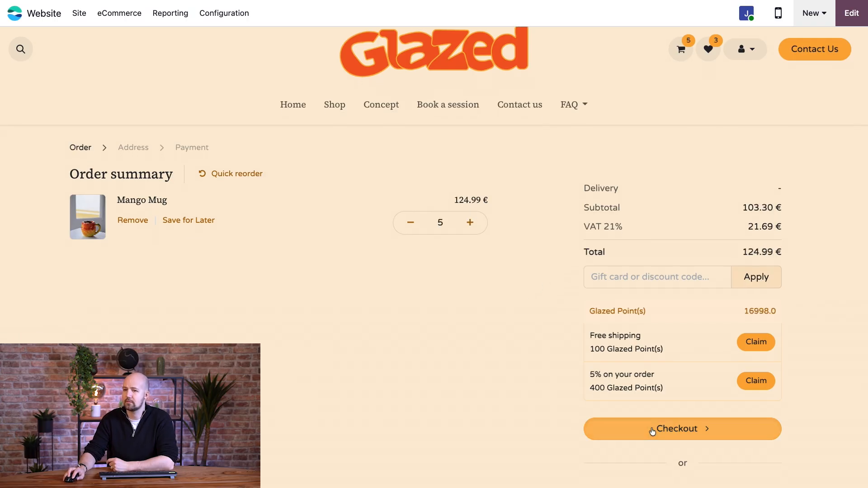
left_click(651, 430)
scroll(537, 393, "down", 5)
left_click(639, 357)
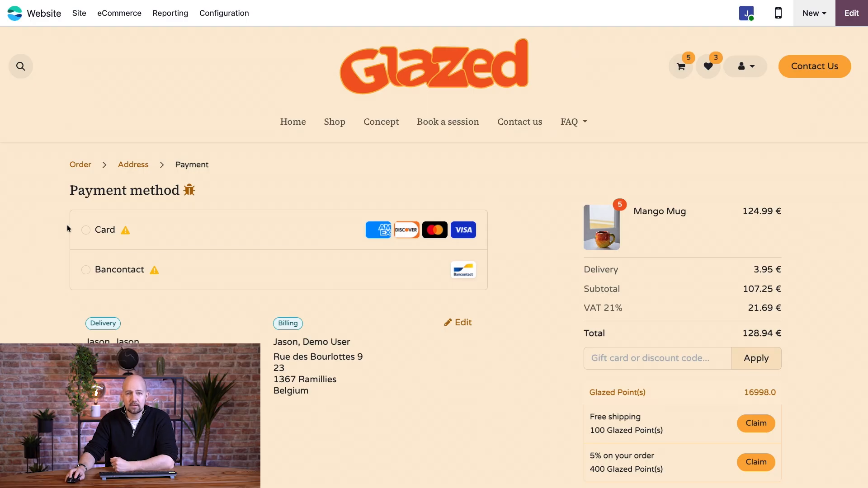
left_click(85, 233)
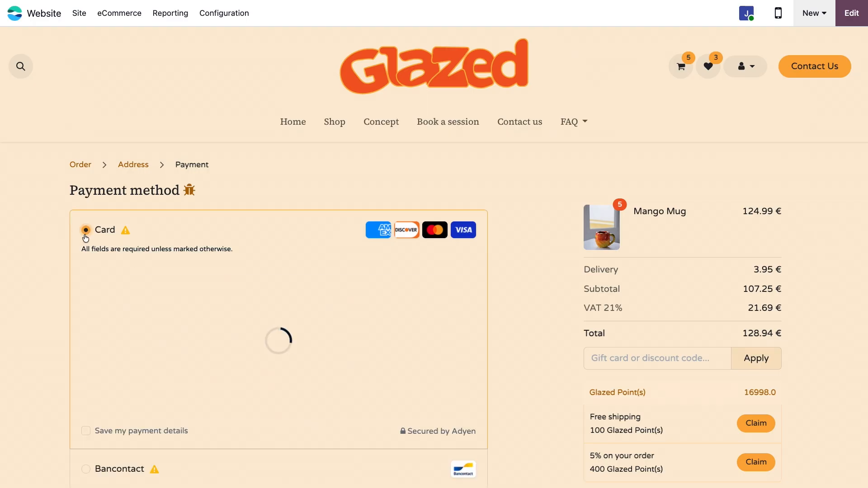
scroll(202, 386, "down", 2)
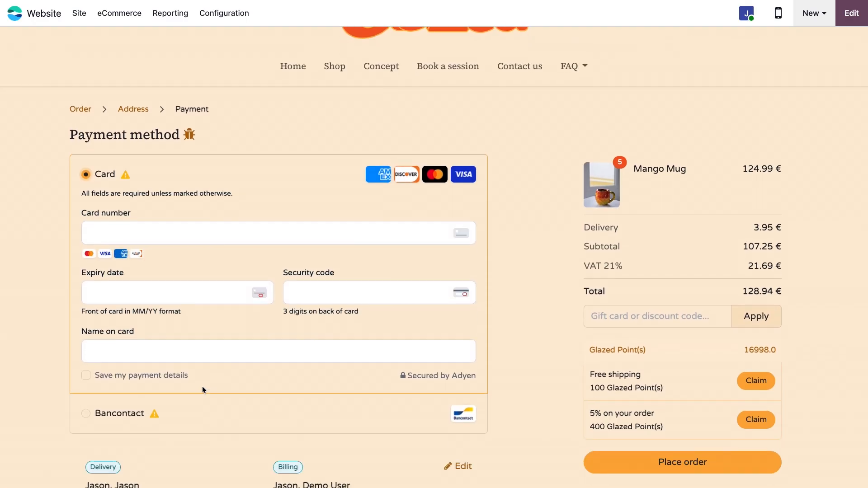